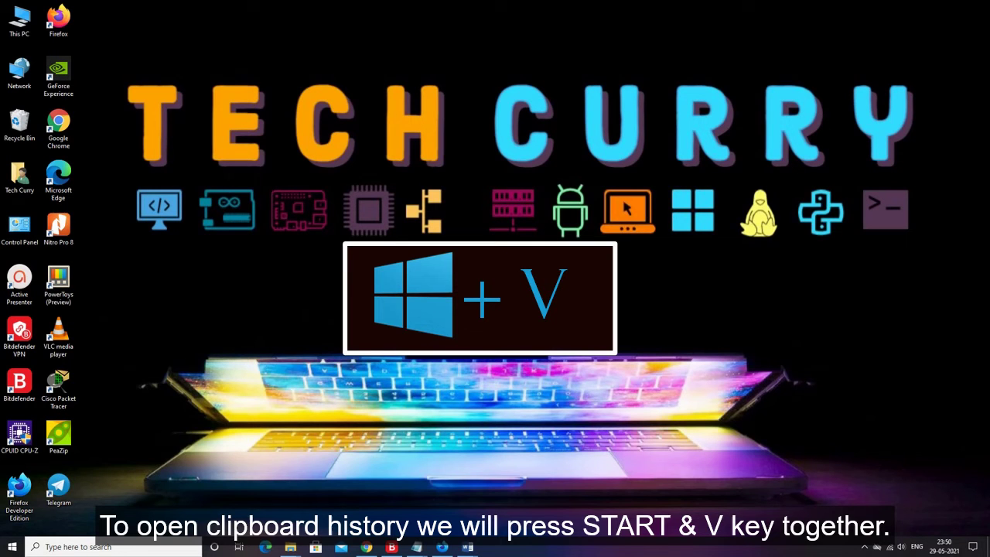
Bring up the Win+V clipboard panel and turn on clipboard history
key(super+v)
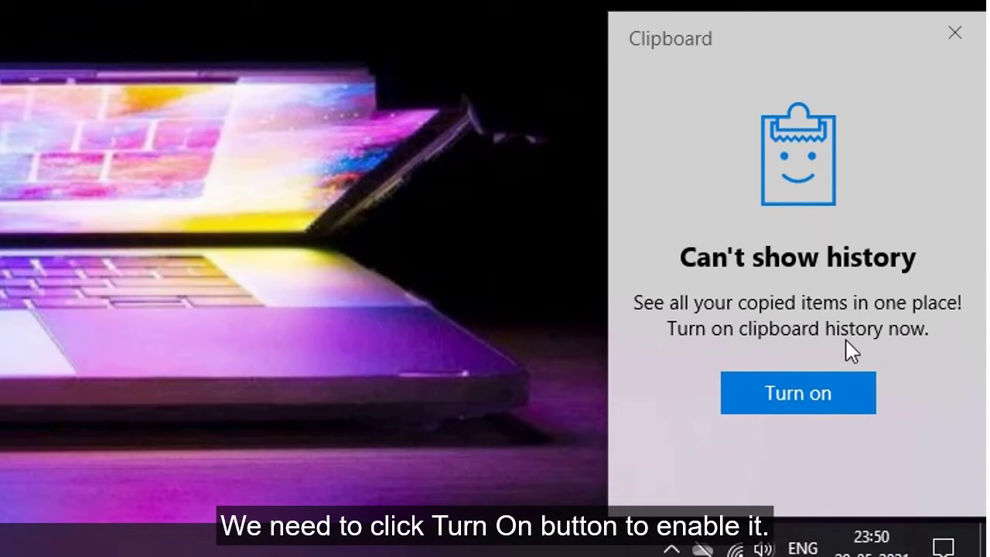
click(806, 405)
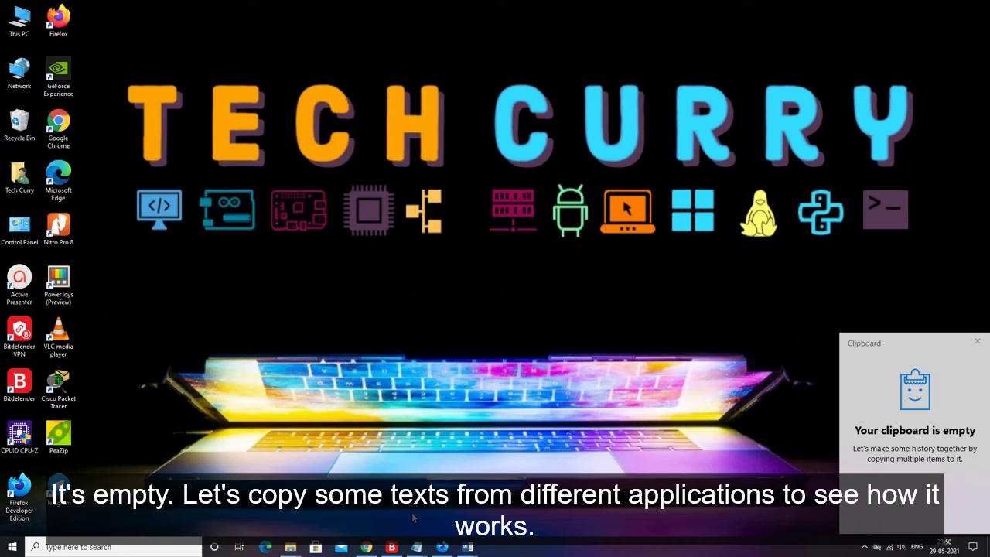
Copy the Firefox article paragraph beginning 'The above problem occurs' and confirm it appears in clipboard history
click(442, 547)
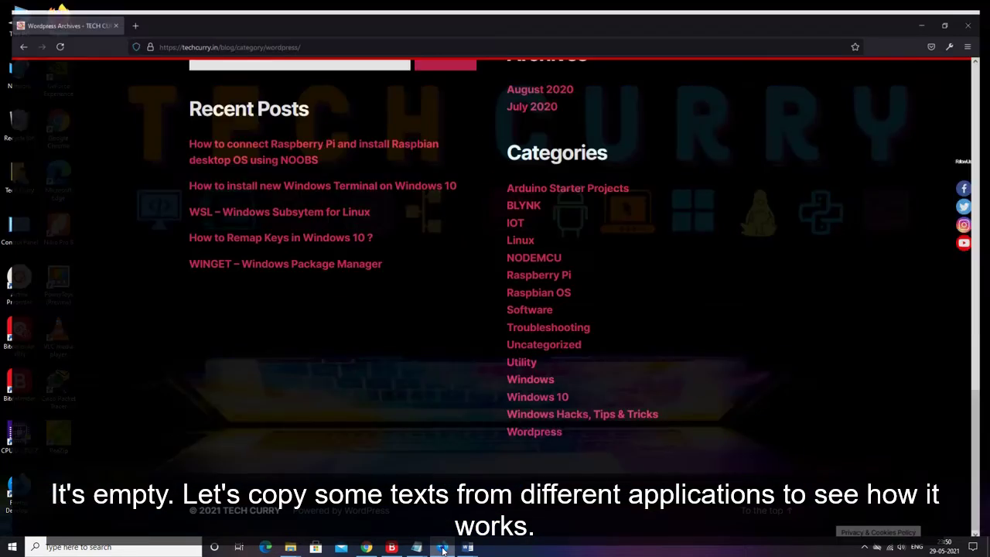
scroll(563, 302, up, 10)
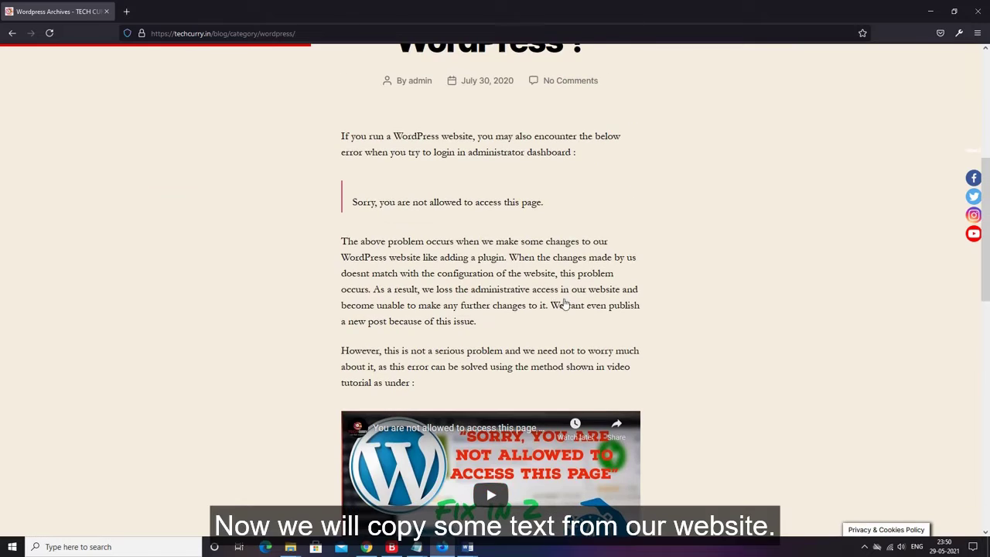
drag(415, 385, 342, 242)
right_click(345, 242)
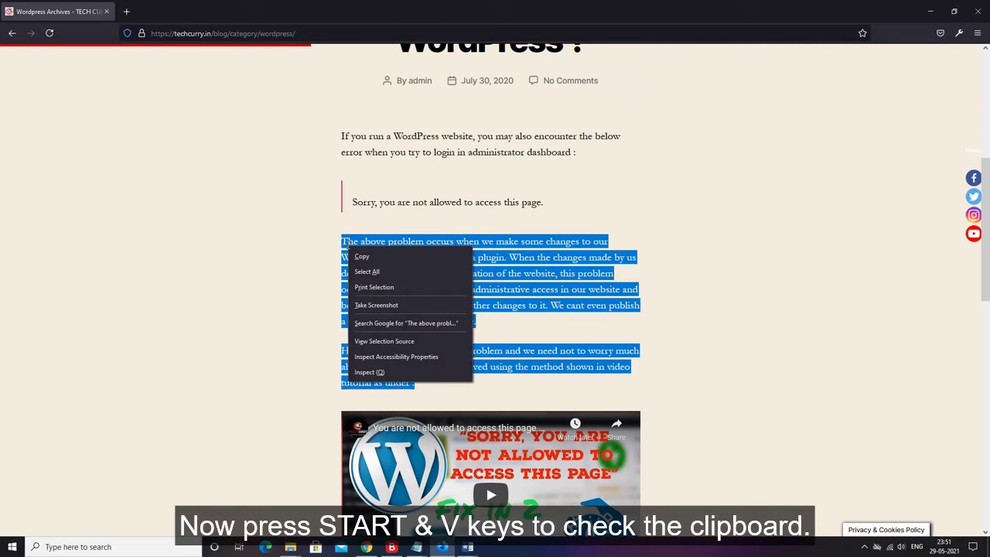
click(359, 256)
click(718, 258)
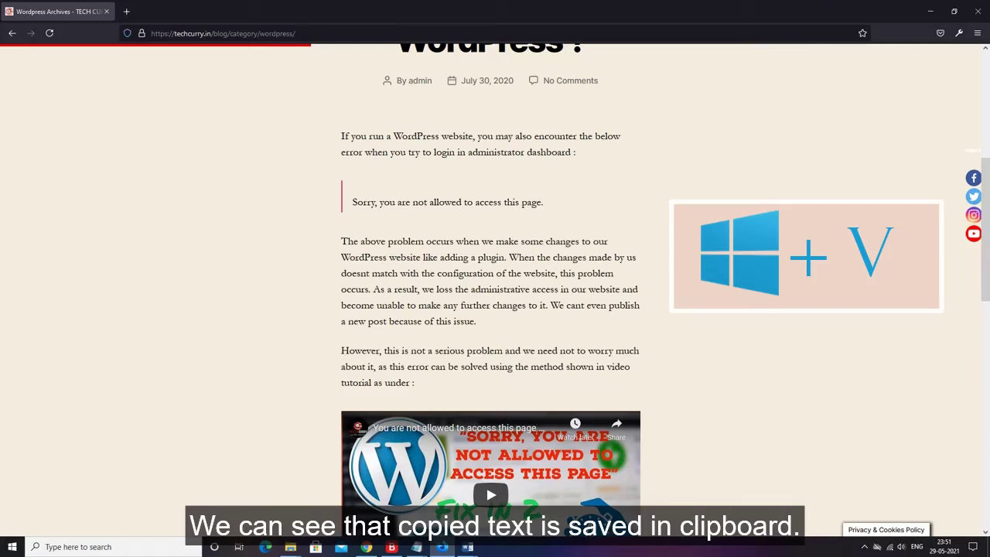
key(super+v)
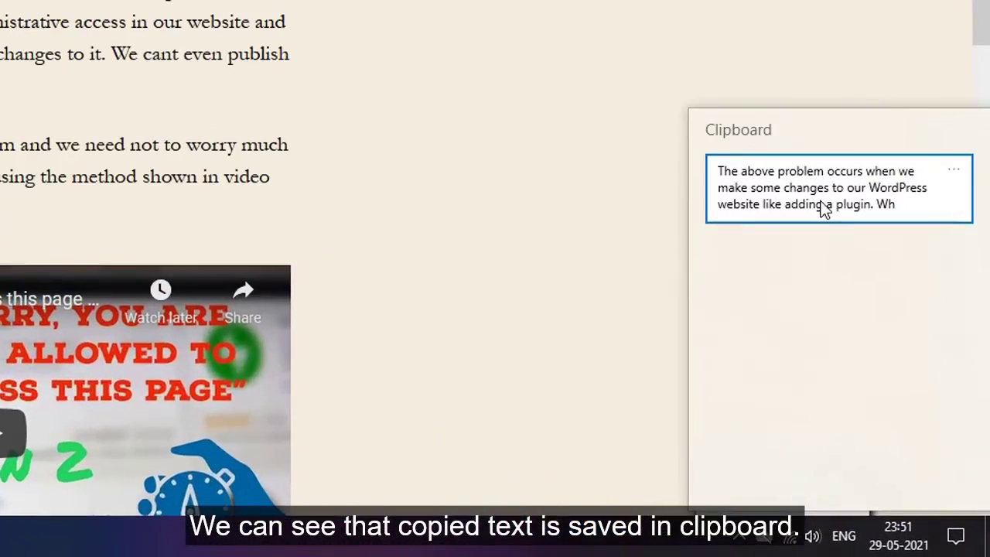
key(Escape)
scroll(677, 229, up, 3)
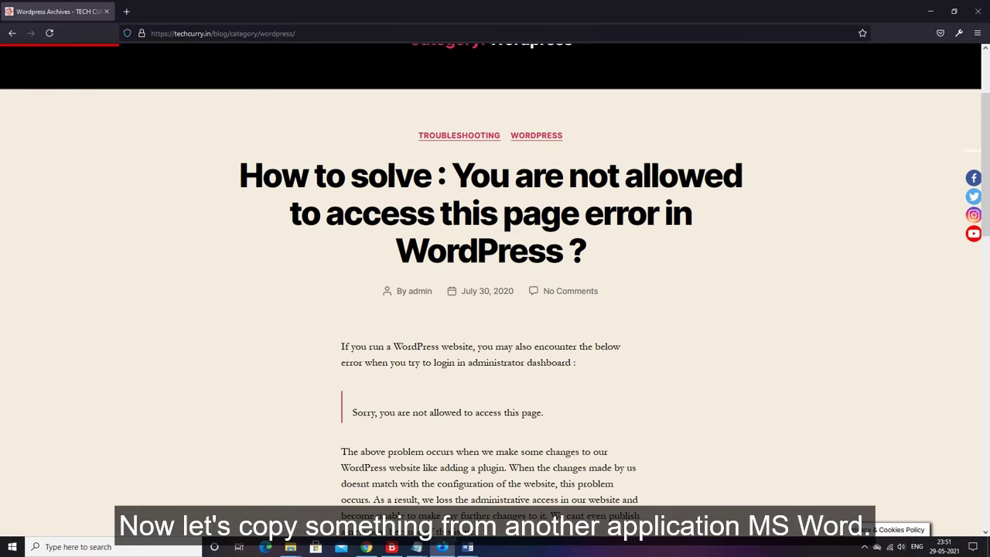
Copy the Volunteer Experience paragraph from Document1 and check history now holds both items
click(470, 548)
click(410, 487)
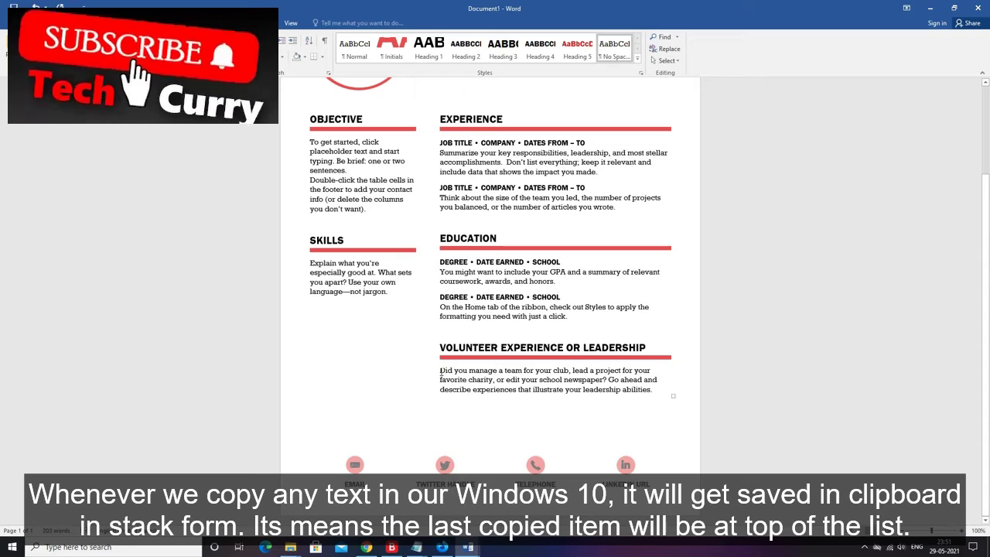
triple_click(440, 370)
right_click(461, 377)
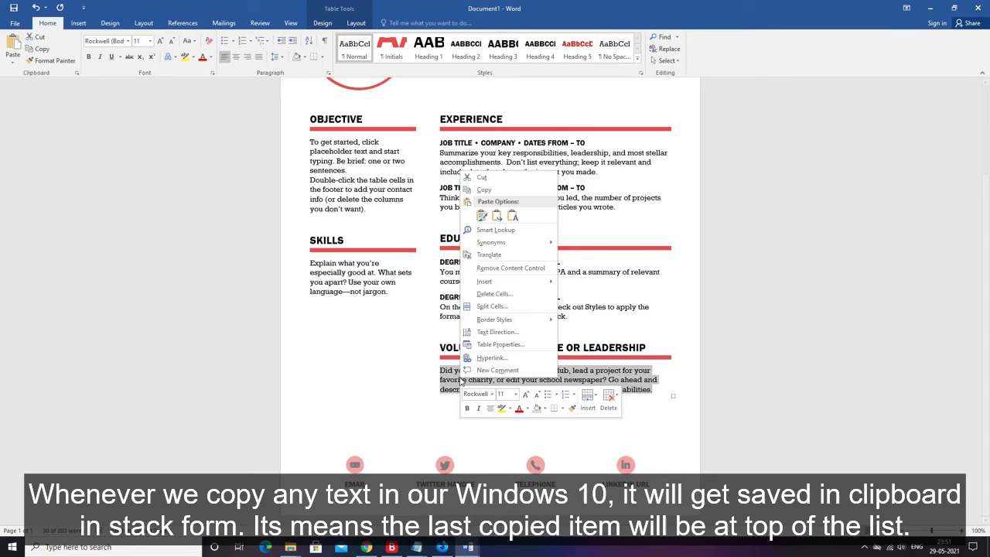
click(512, 190)
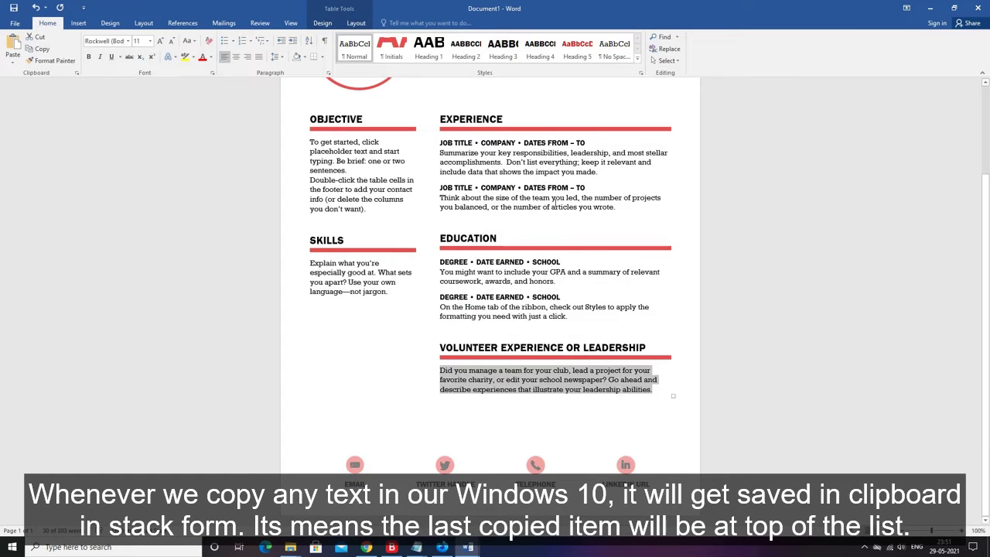
right_click(854, 314)
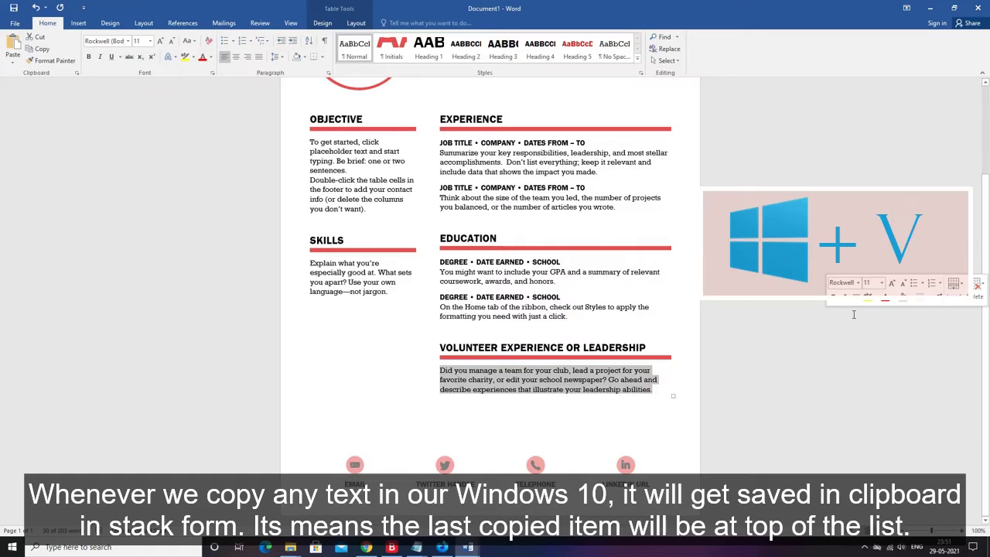
key(super+v)
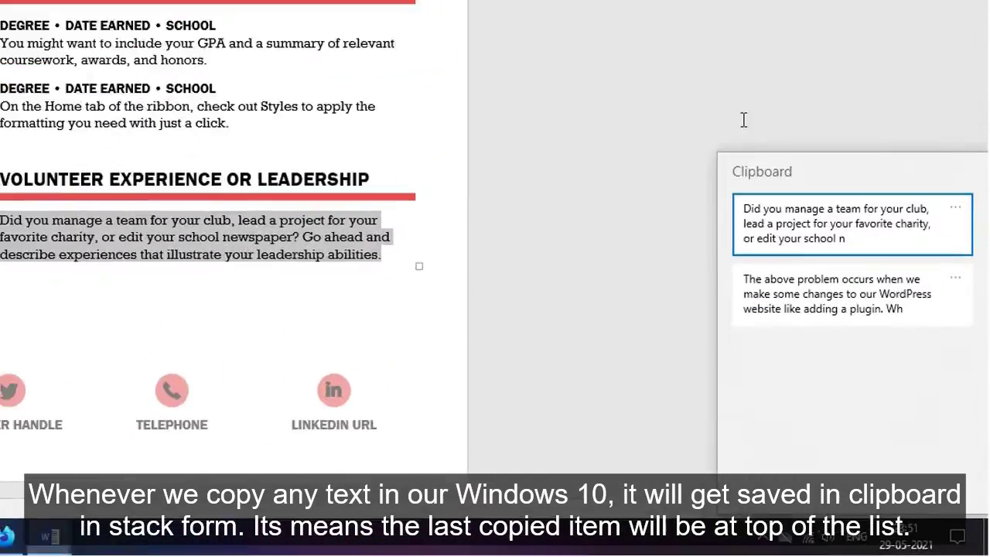
key(Escape)
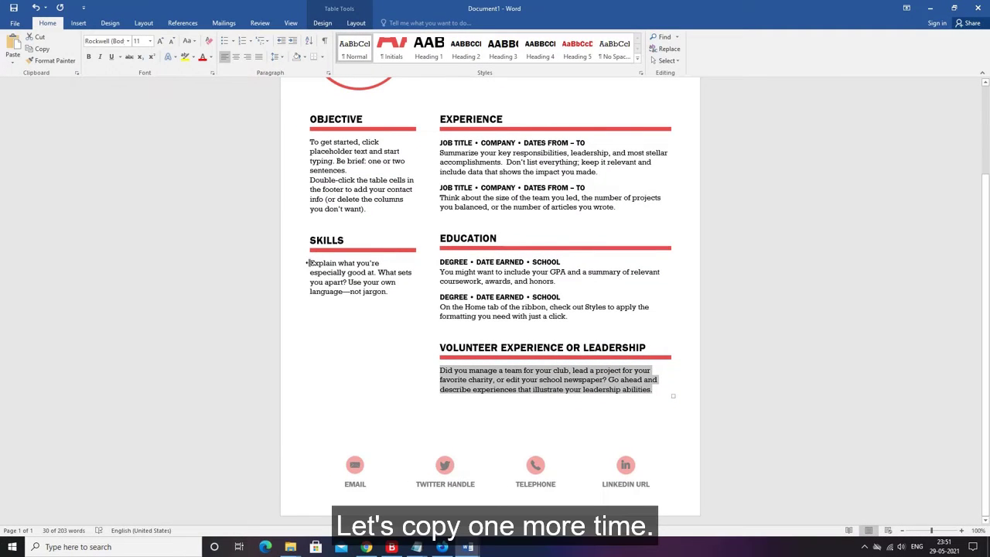
Copy the Skills paragraph, check clipboard history, then switch to the blank Document2
triple_click(308, 263)
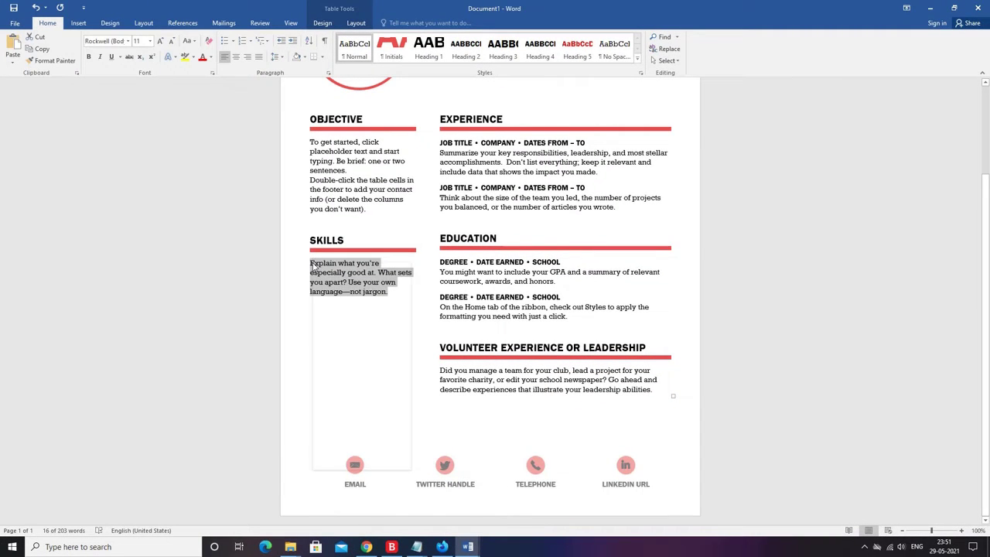
right_click(313, 263)
click(334, 282)
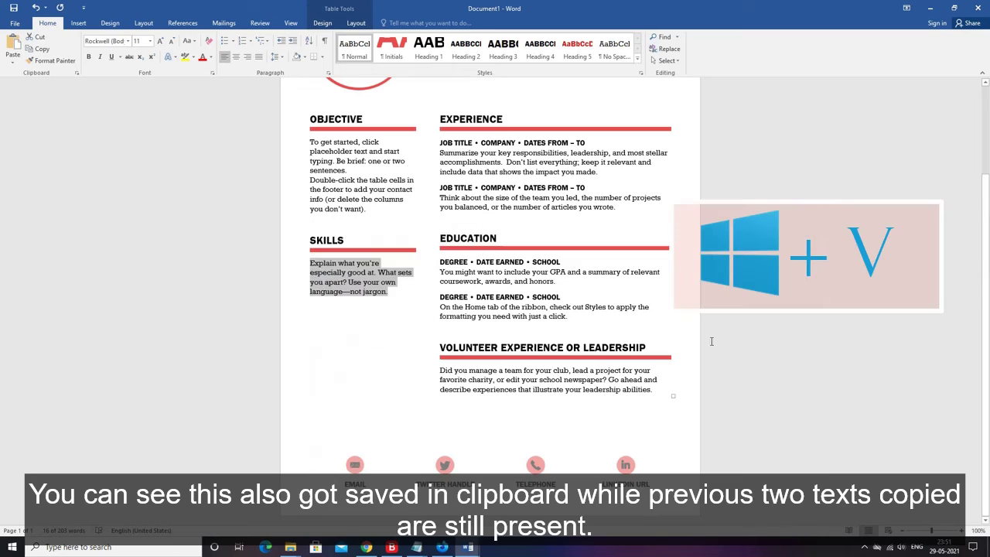
key(super+v)
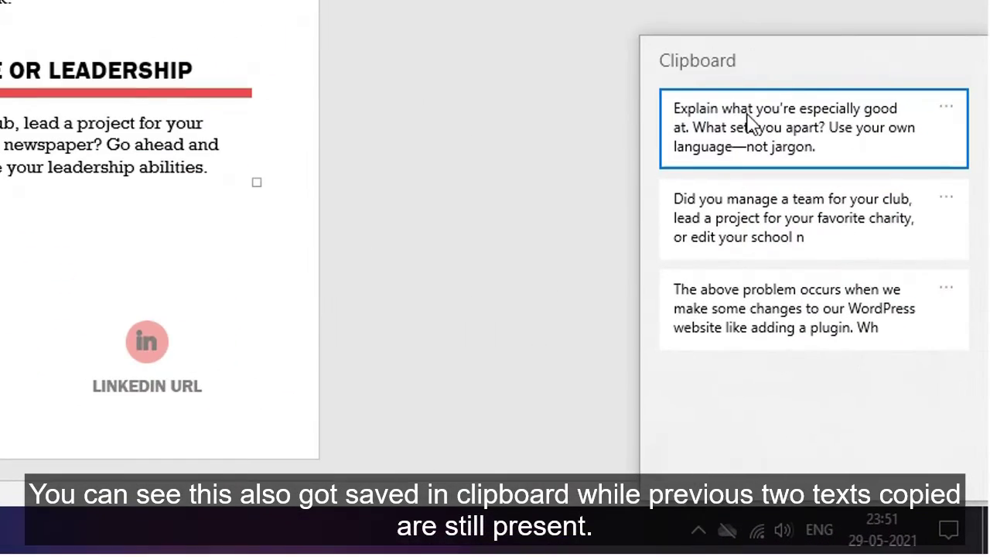
click(519, 80)
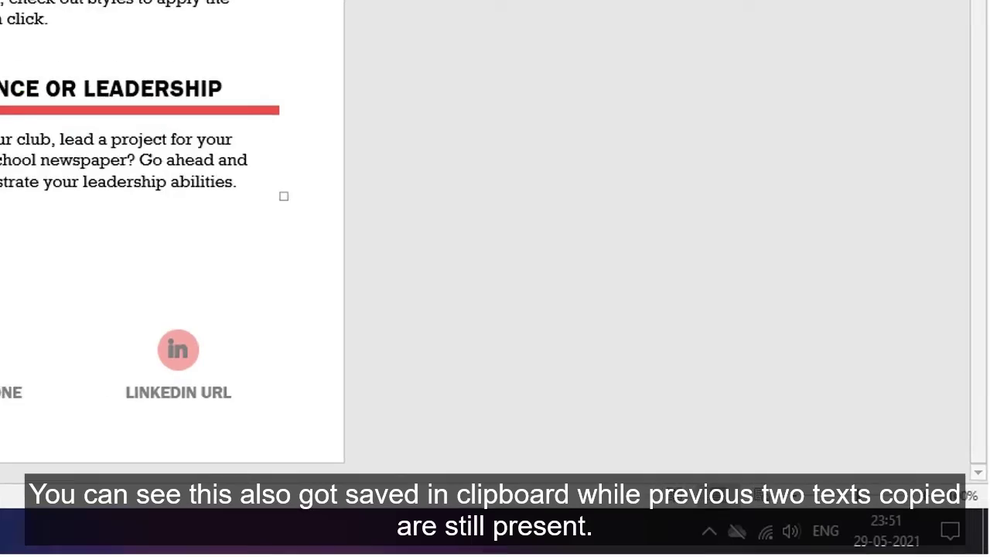
click(467, 547)
click(431, 495)
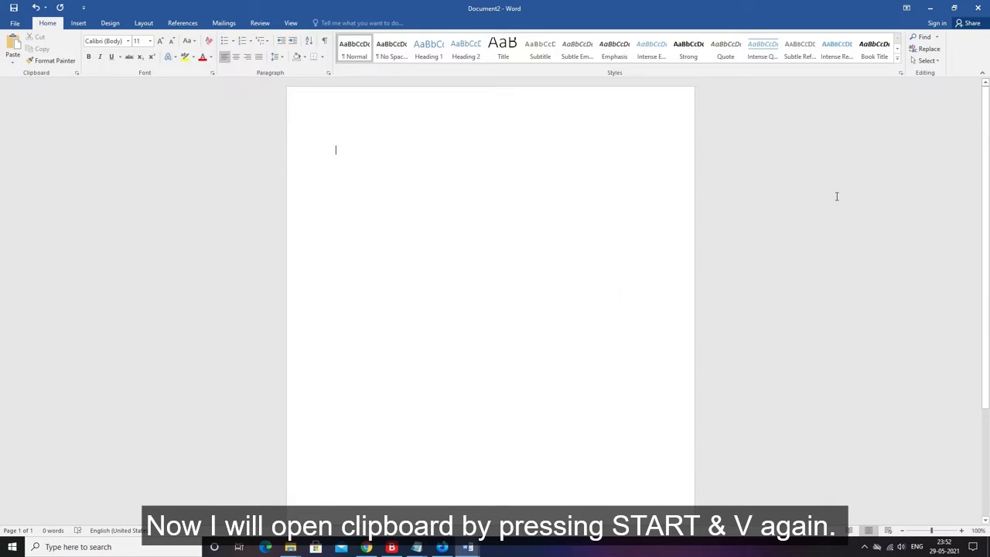
Paste the Raspberry Pi paragraph, then the WordPress problem paragraphs, from clipboard history into Document2
key(super+v)
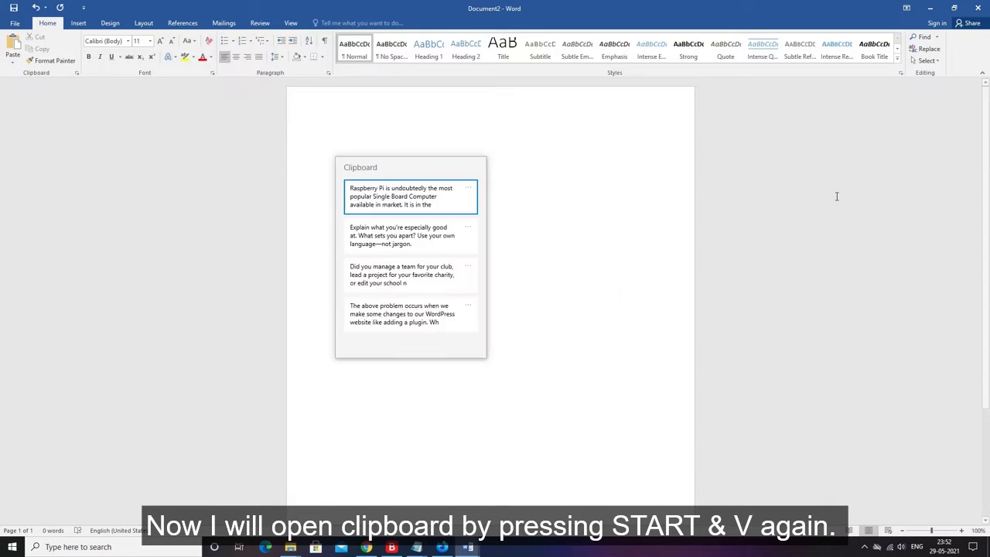
click(410, 199)
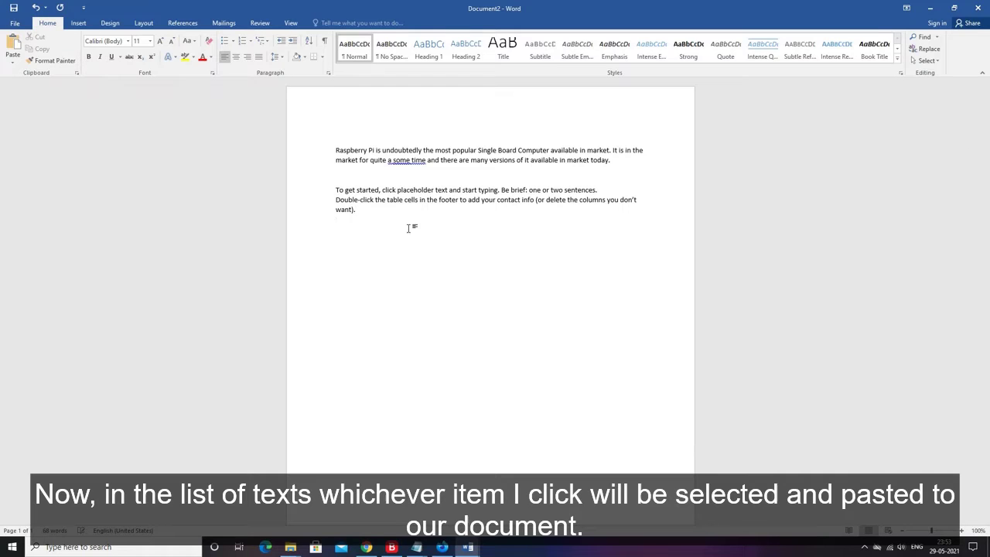
key(super+v)
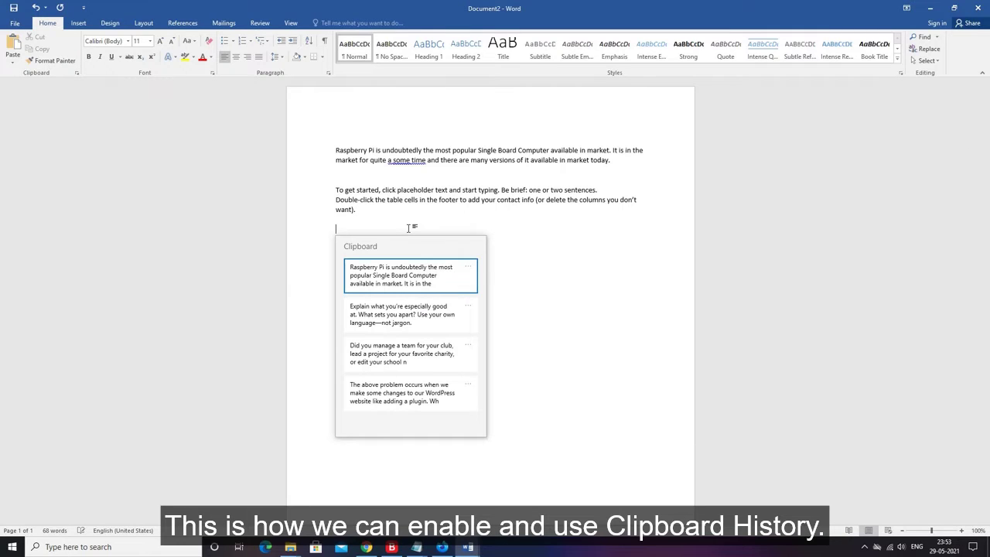
click(401, 400)
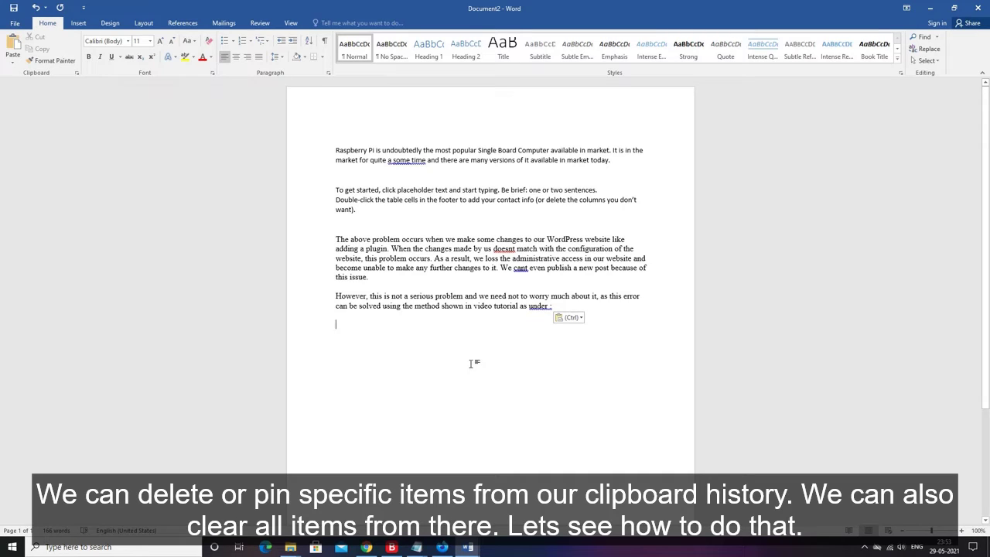
Paste the 'Did you manage a team' paragraph from history, then delete that history entry
key(super+v)
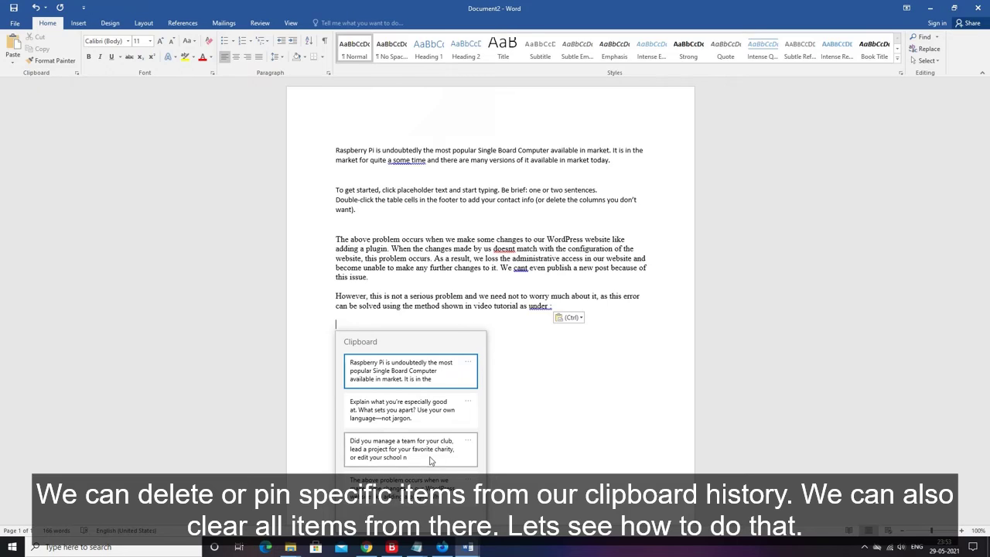
click(455, 446)
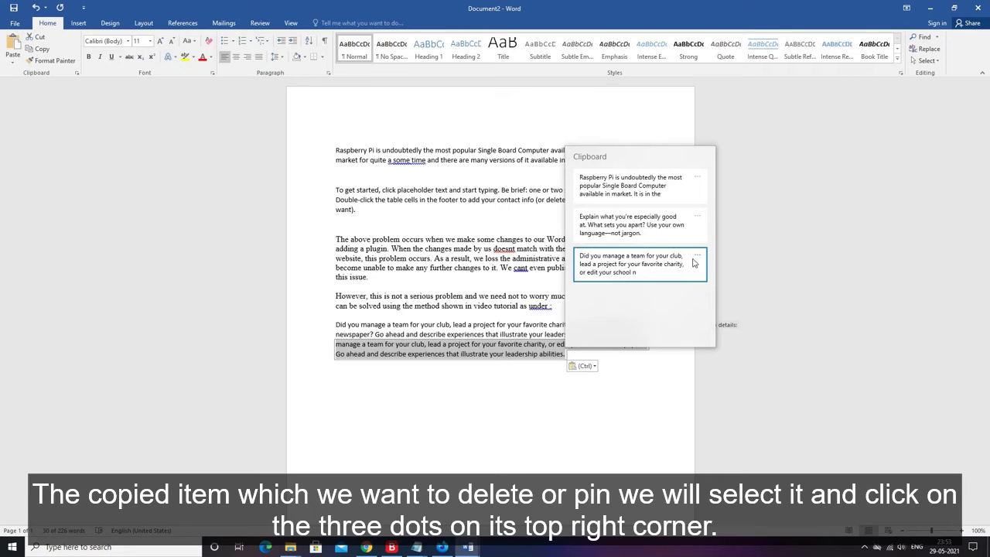
click(693, 261)
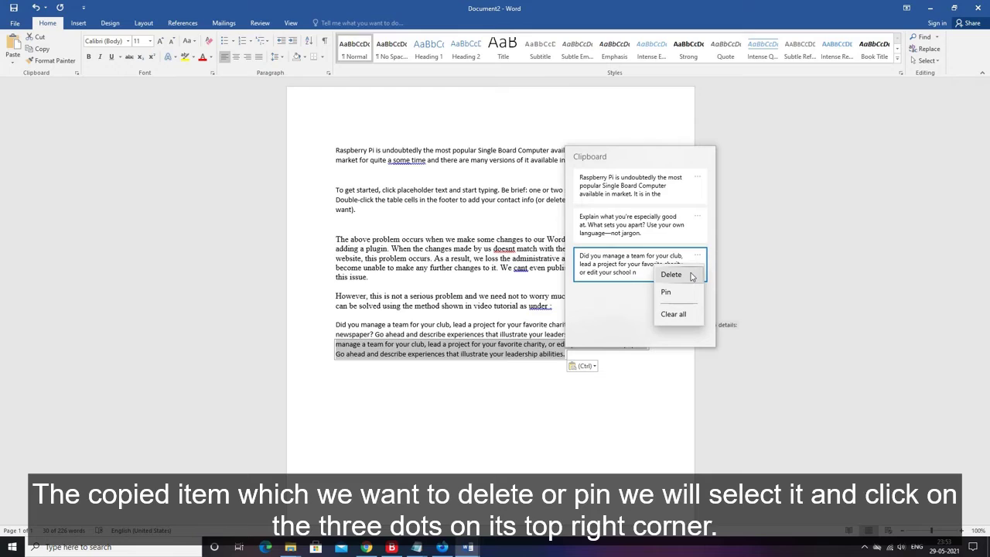
click(691, 275)
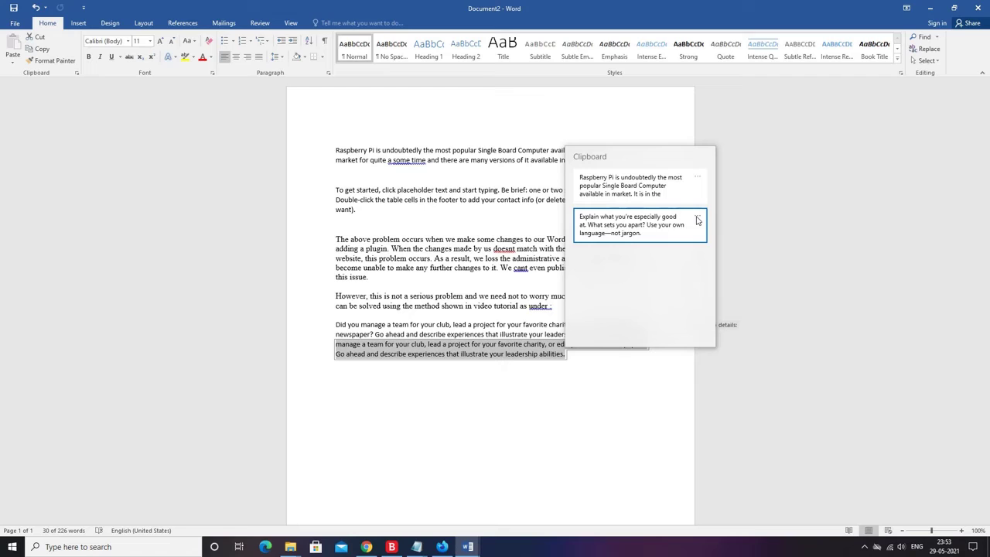
click(696, 220)
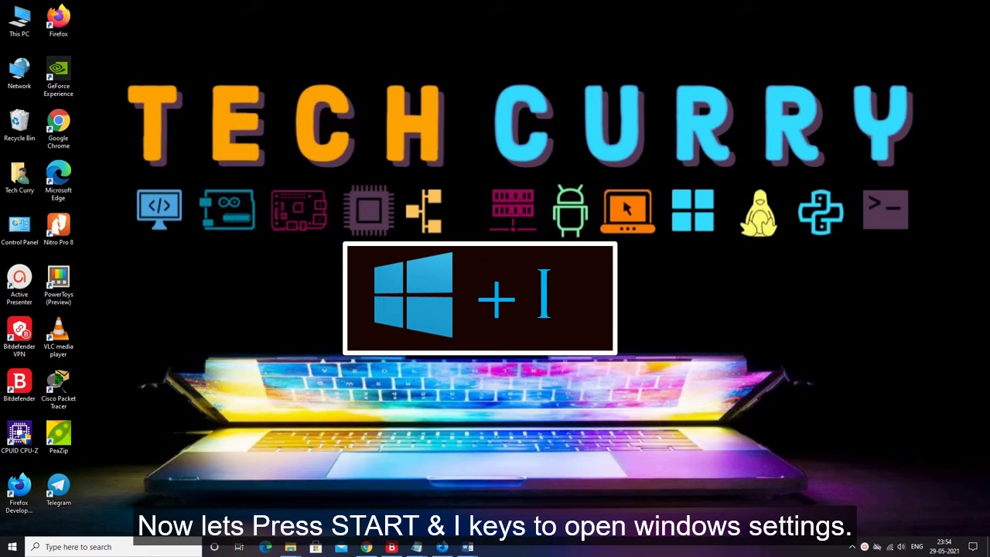
Go to System > Clipboard in Windows Settings and toggle clipboard history off, then back on
key(super+i)
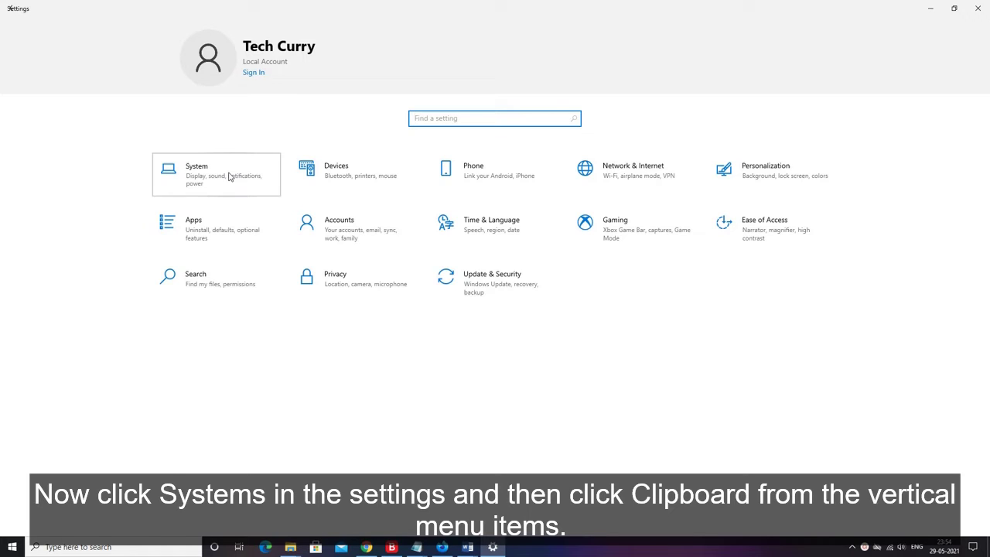
click(229, 177)
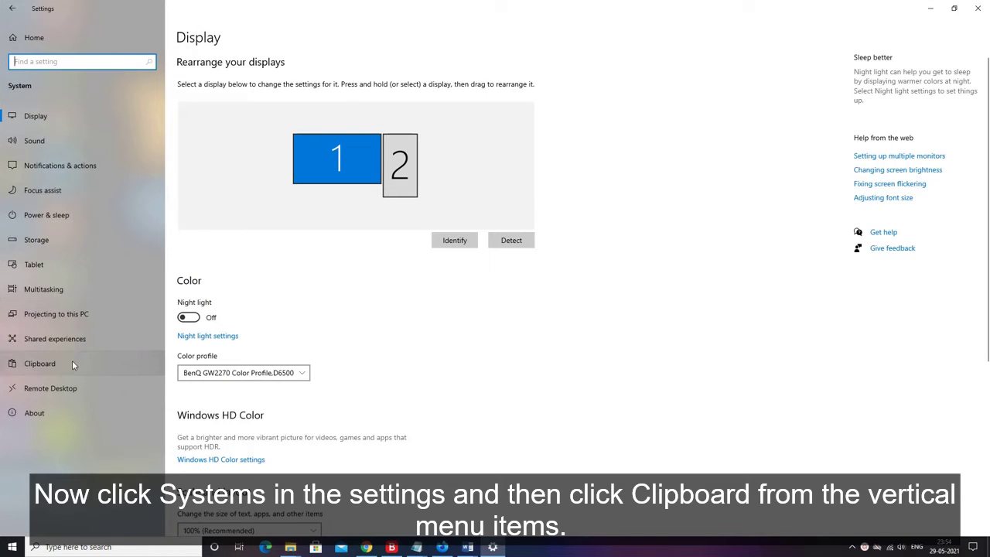
click(72, 362)
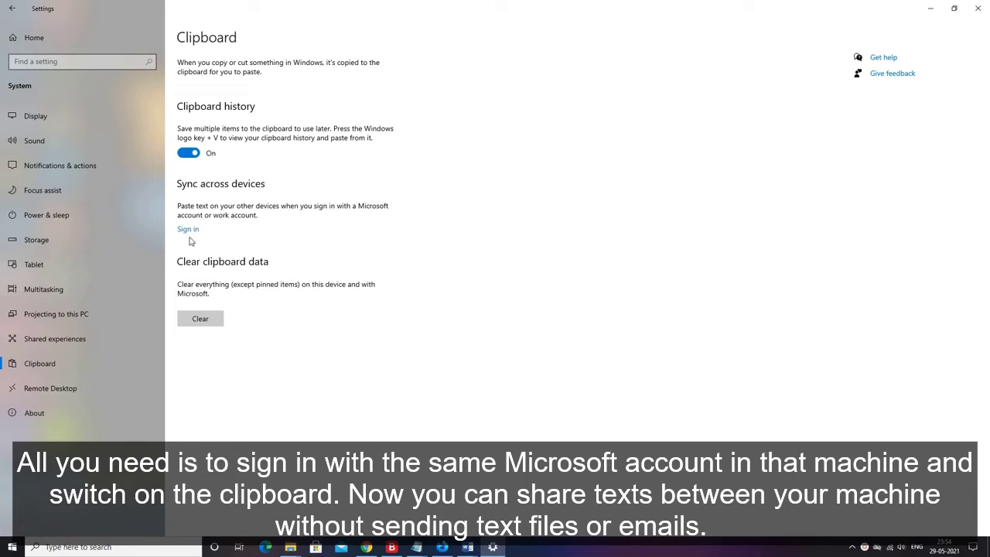
click(192, 232)
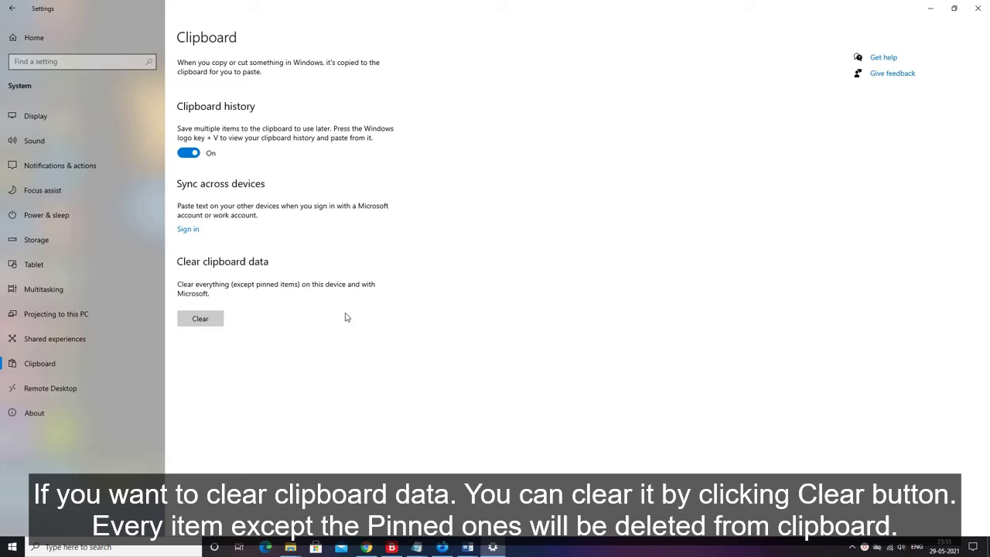
click(187, 156)
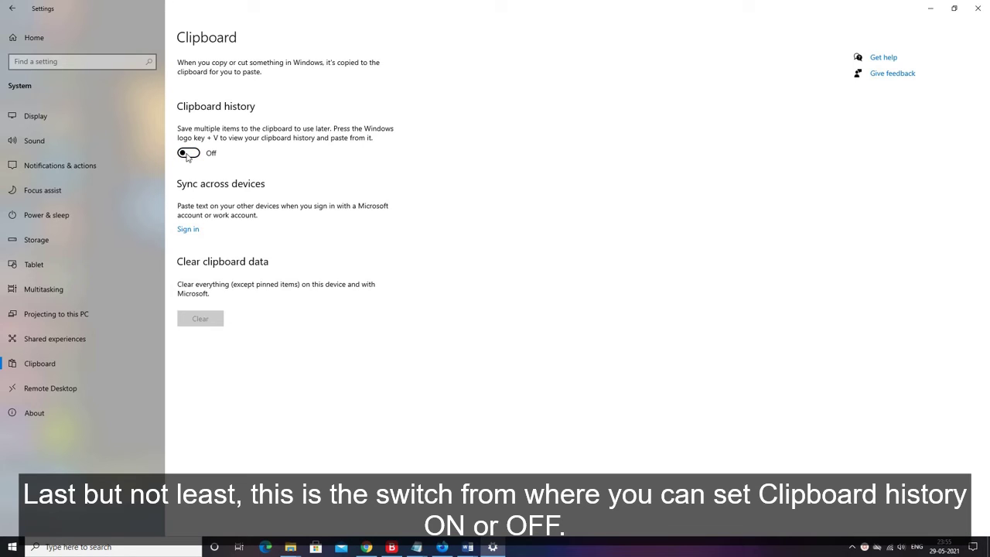
click(187, 154)
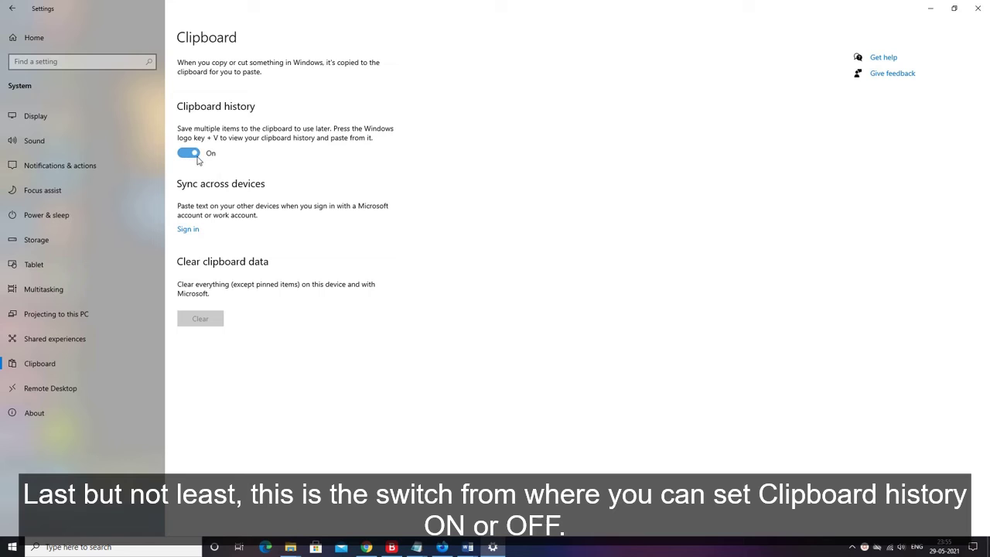